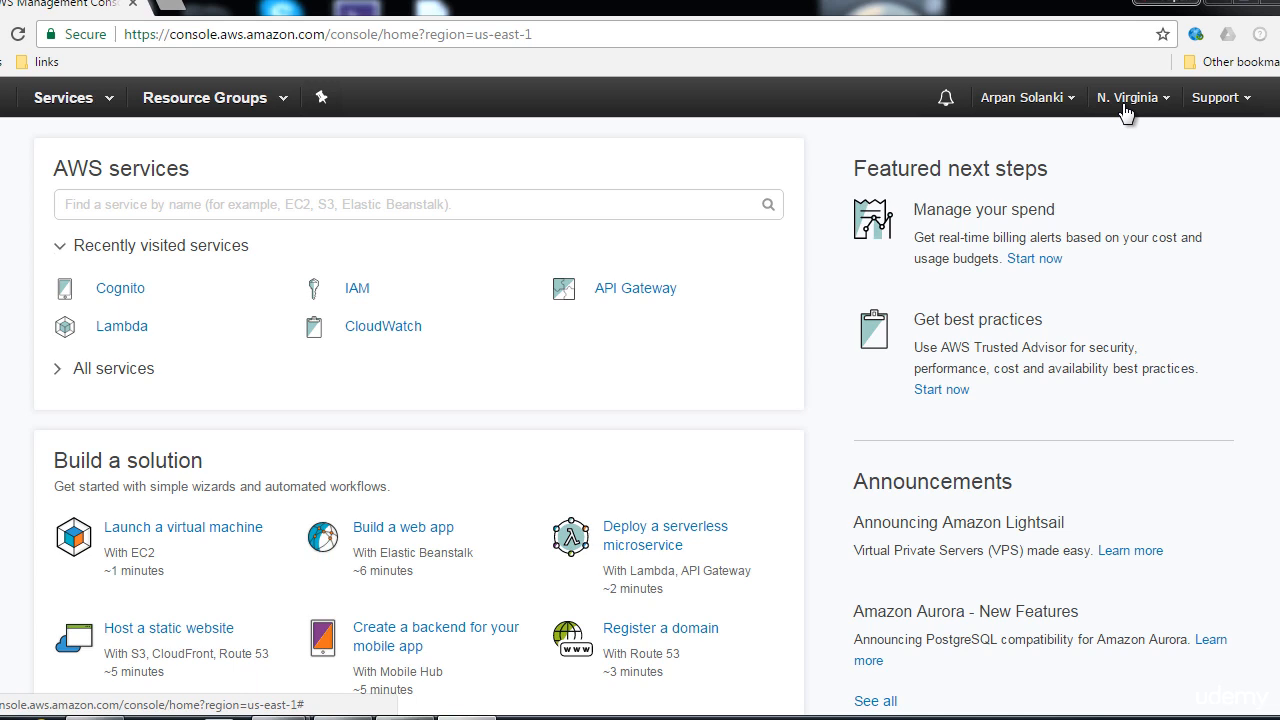
- Find the Cognito service in the AWS console and open its federated identities management
click(228, 209)
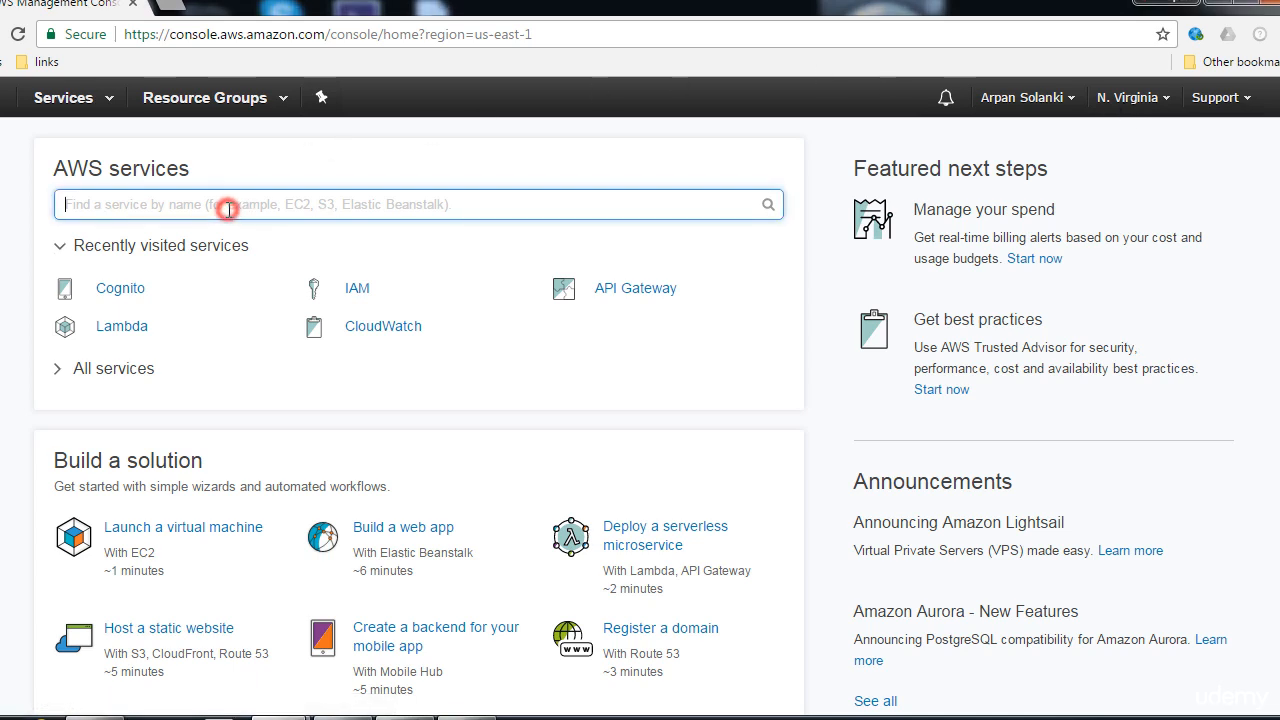
text(cog)
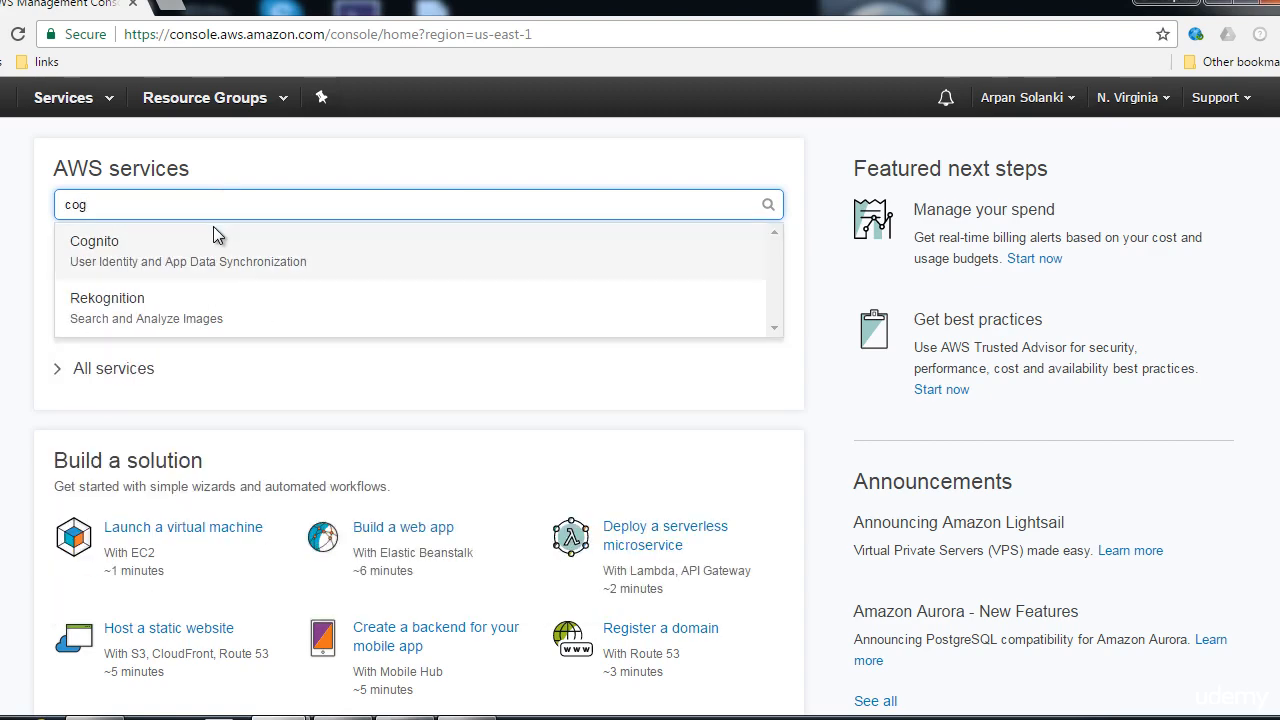
click(205, 245)
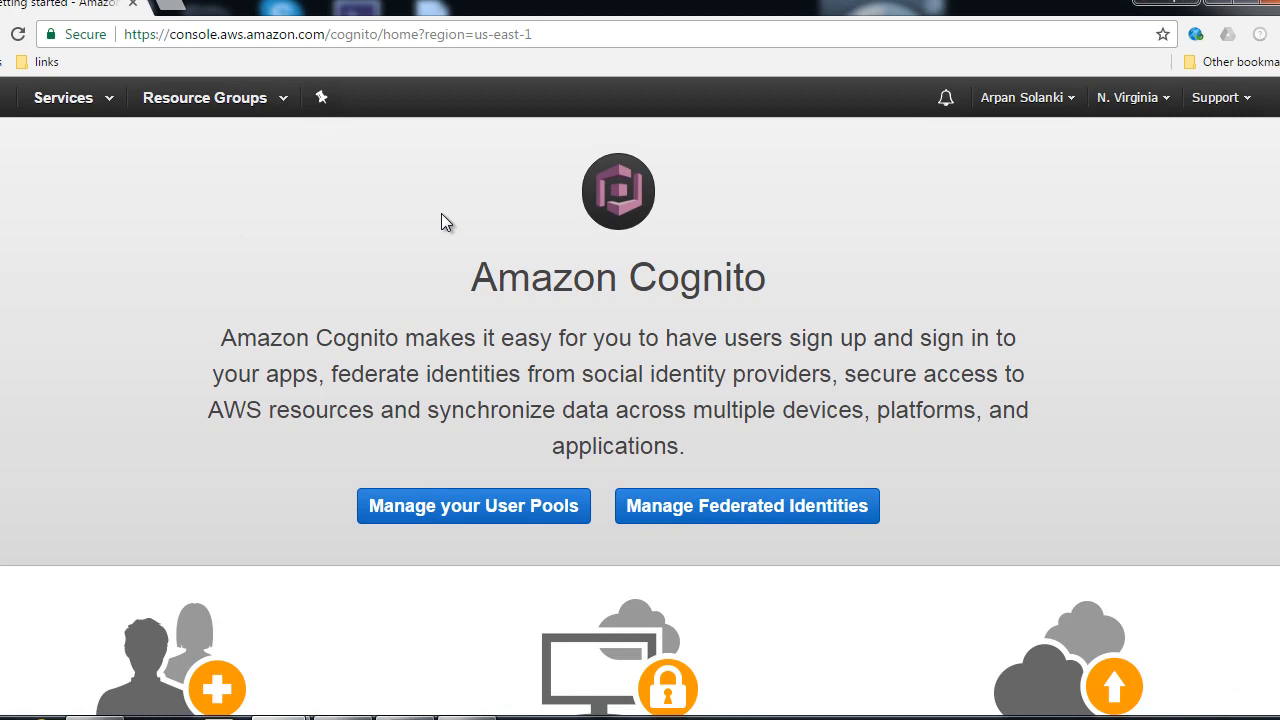
click(747, 507)
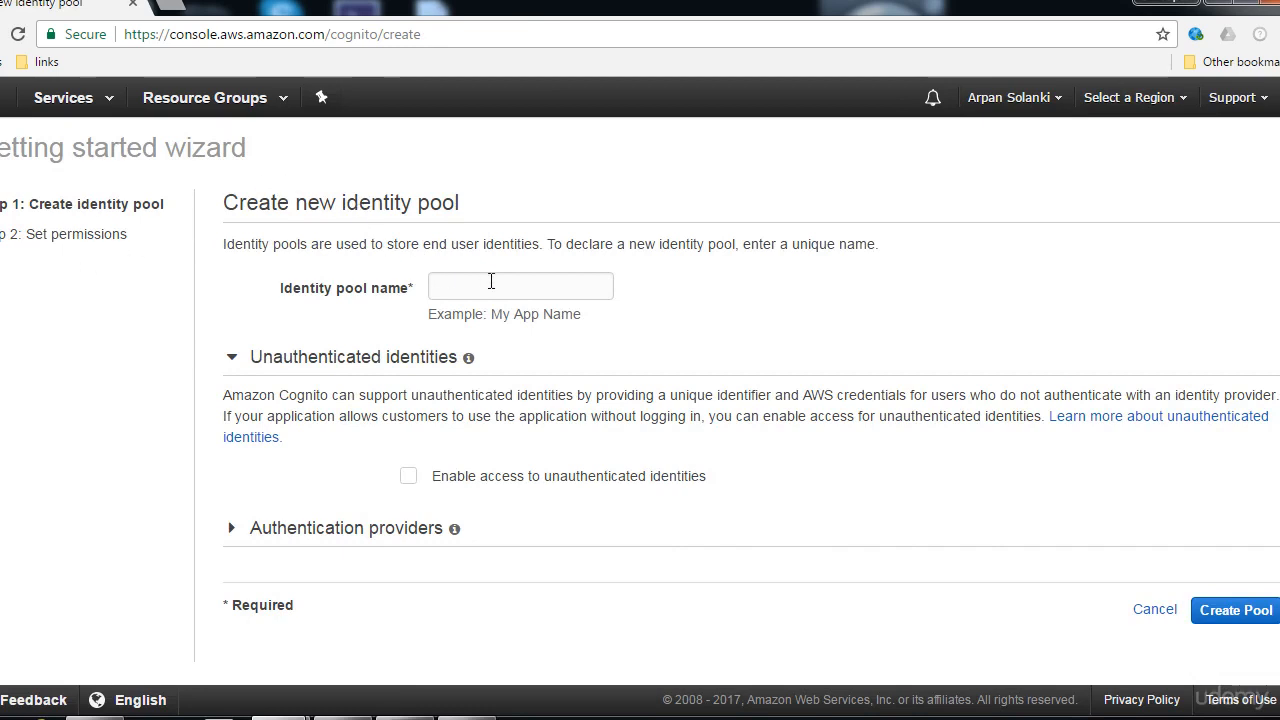
- Create an identity pool named Hello with access enabled for unauthenticated identities
click(491, 281)
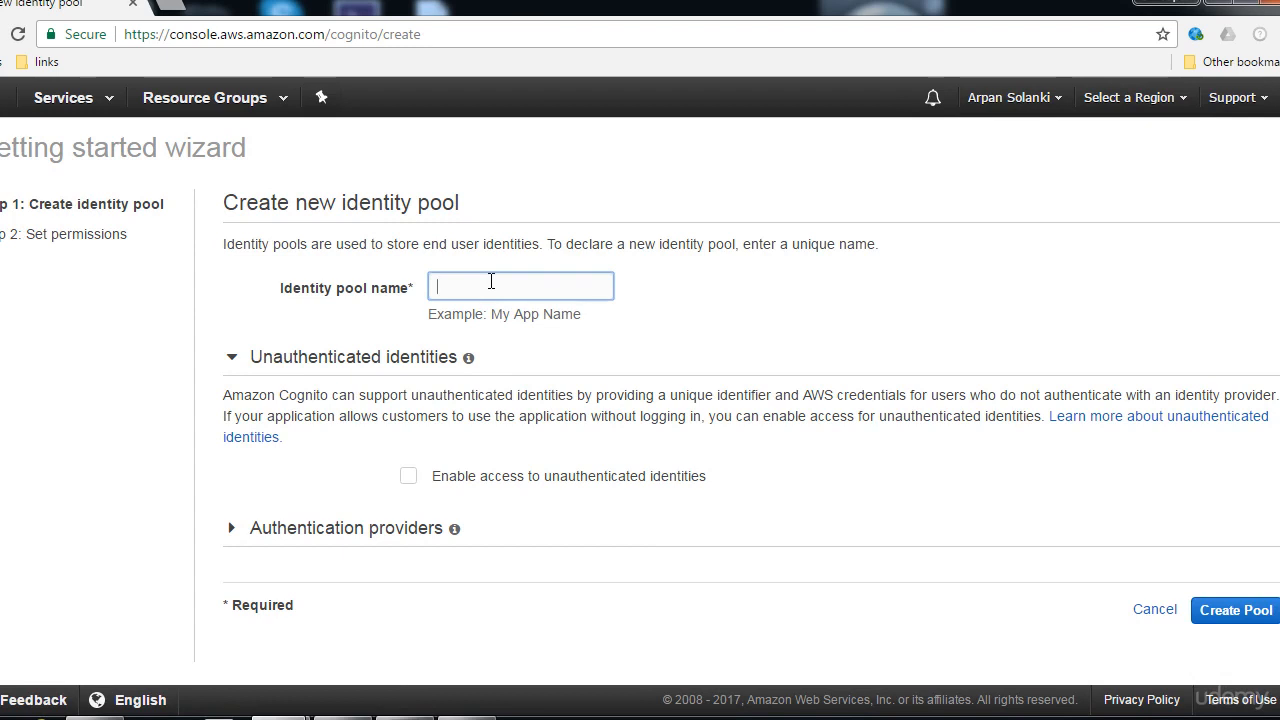
text(Hello)
click(112, 410)
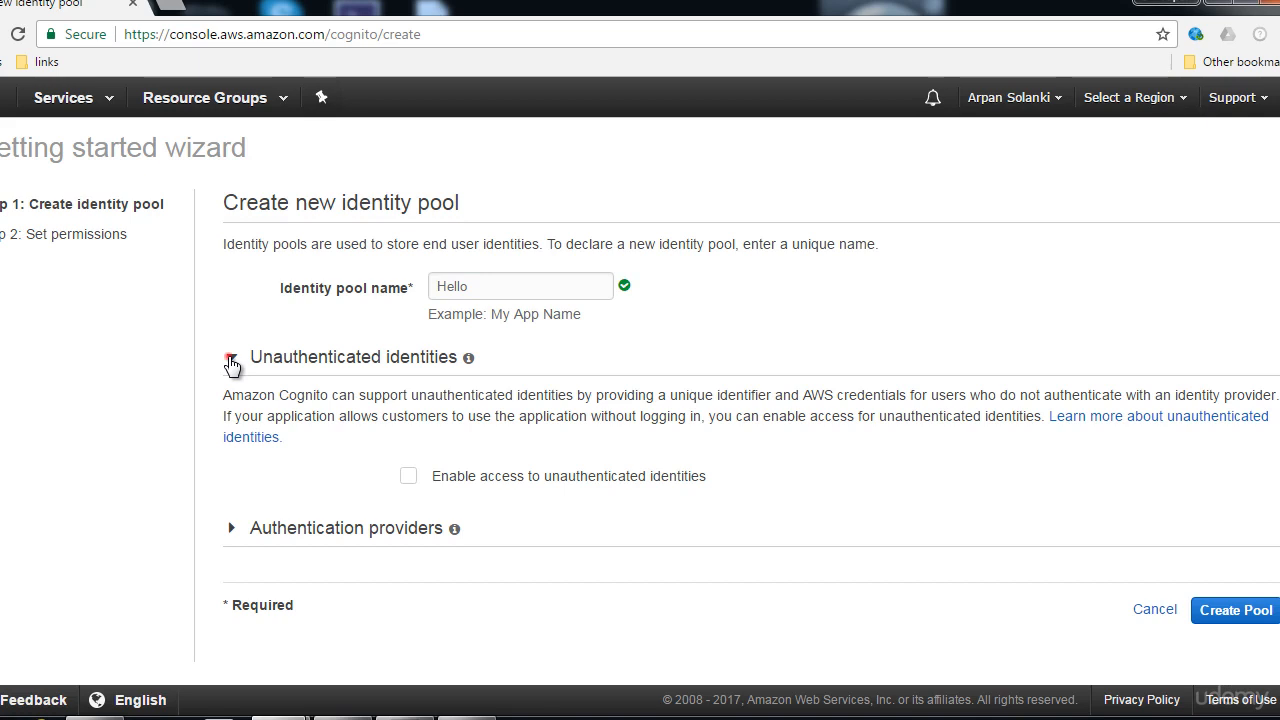
click(231, 359)
click(231, 359)
click(412, 477)
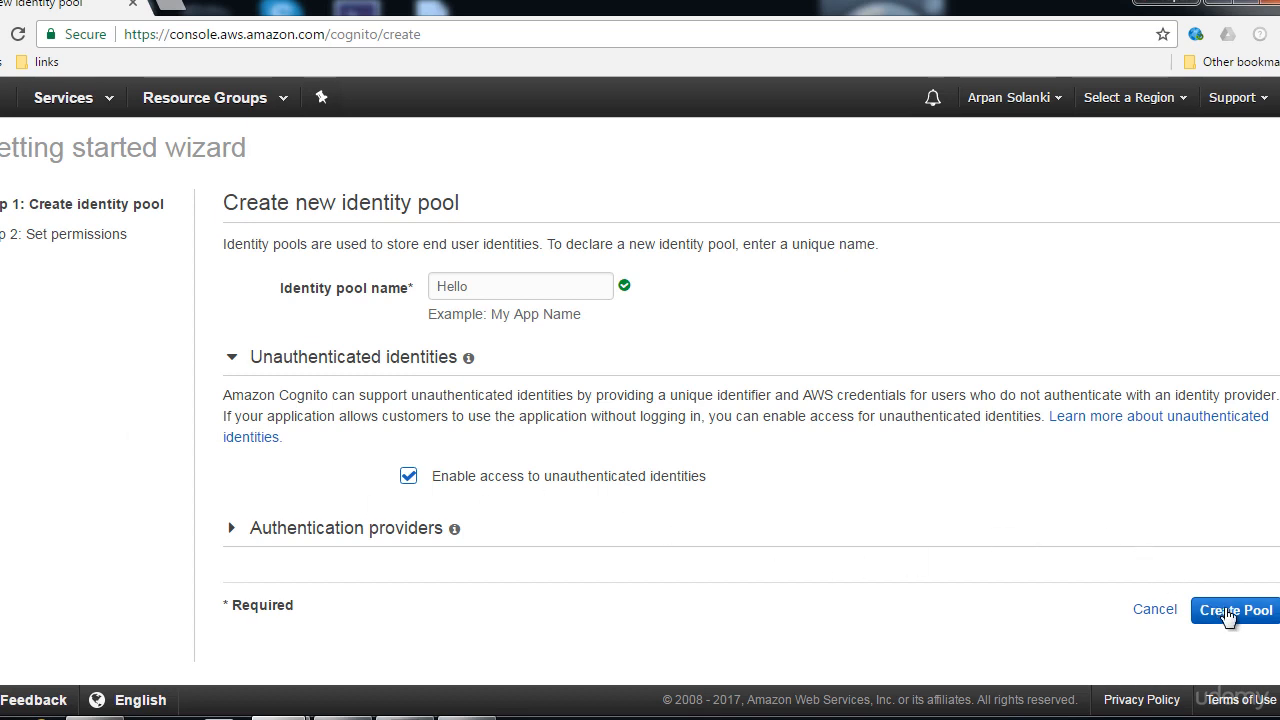
click(1228, 612)
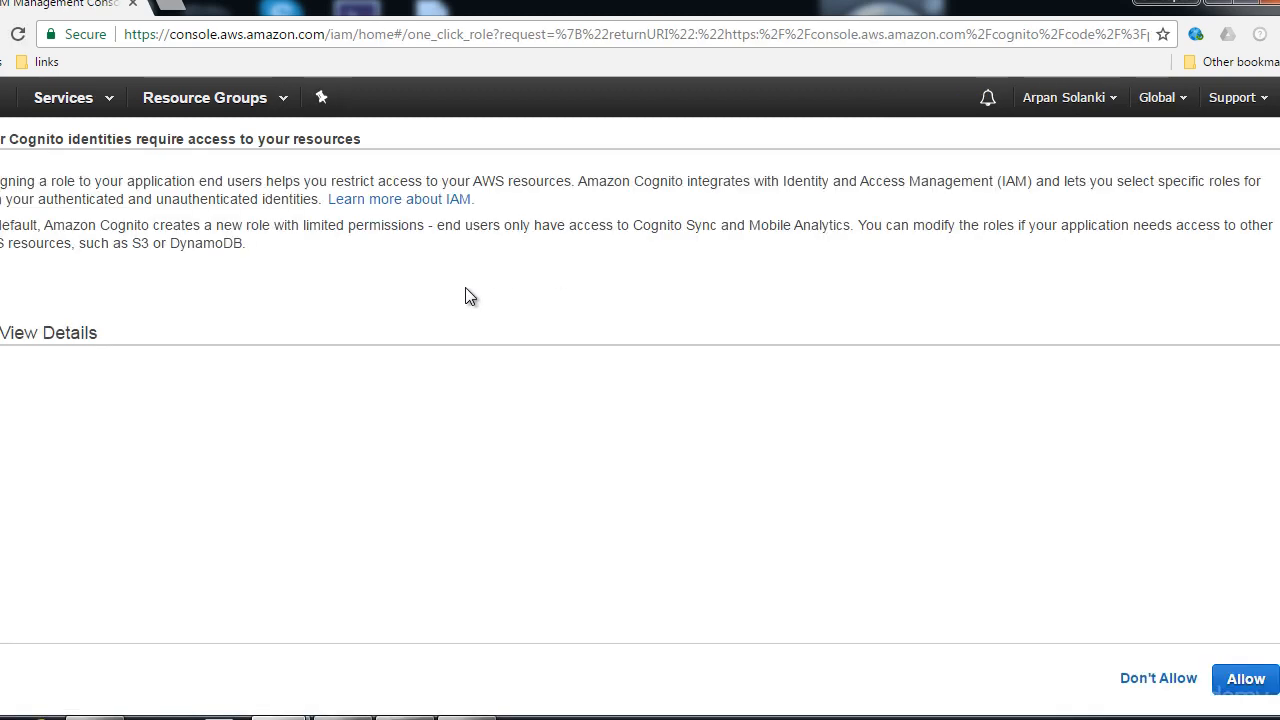
- Review the details of the new authenticated and unauthenticated IAM roles and allow their creation
click(50, 334)
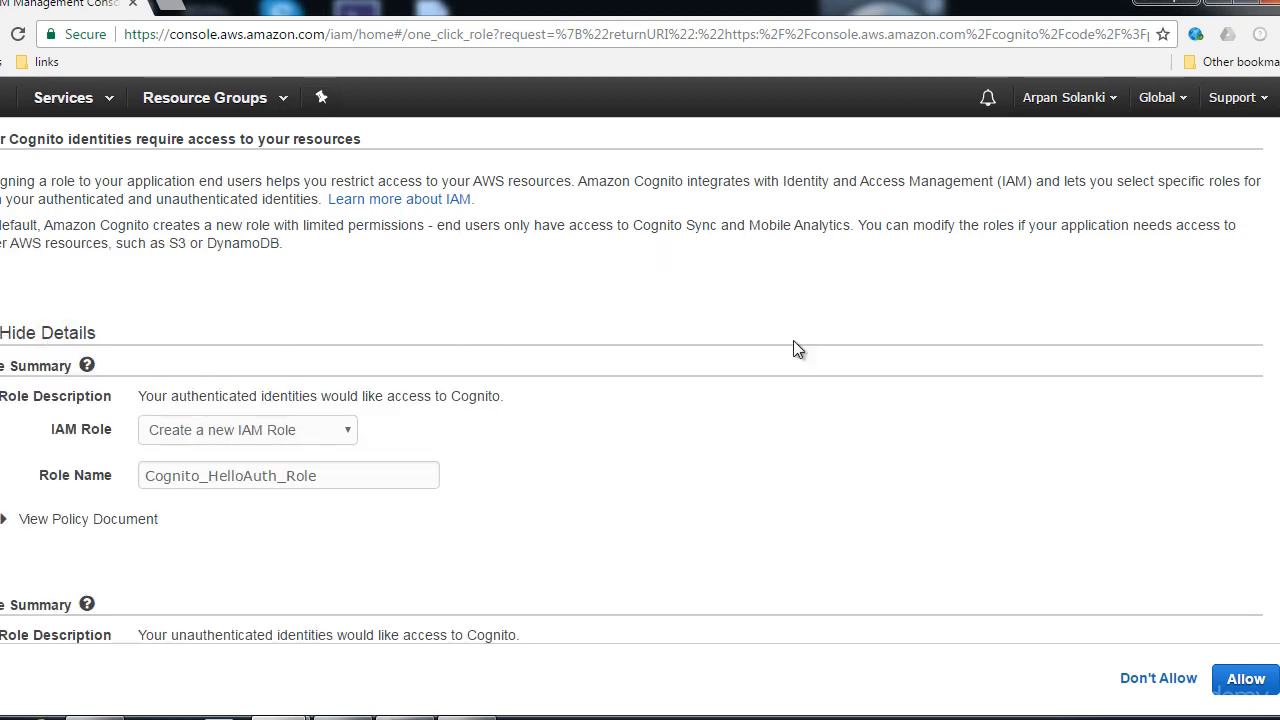
scroll(632, 389, down, 1)
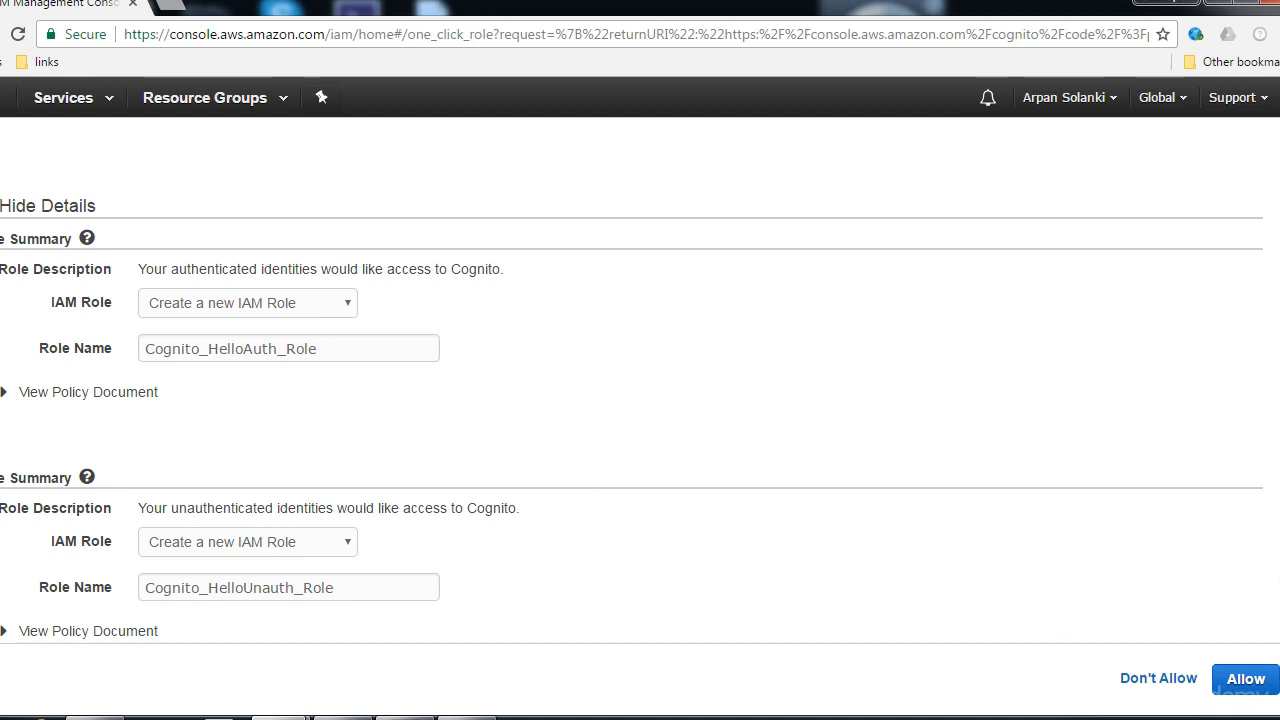
click(1240, 682)
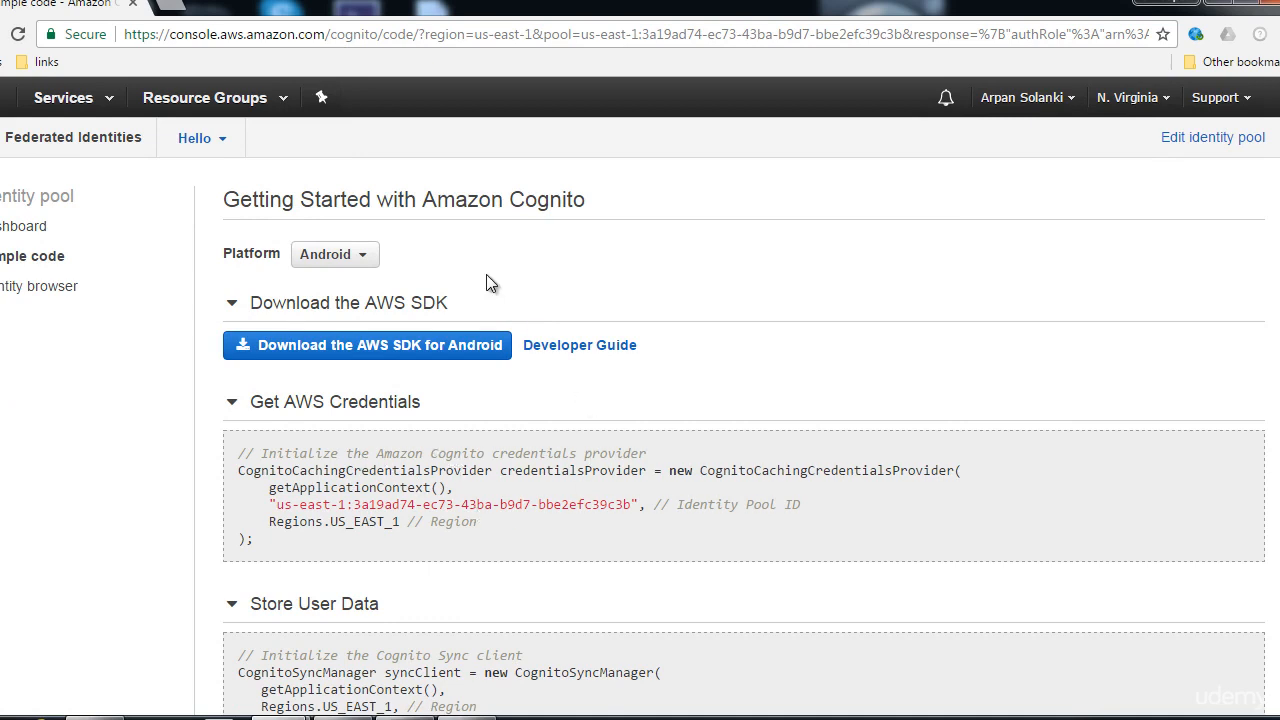
- View the Hello pool's sample code for the JavaScript platform and its identity browser
click(348, 262)
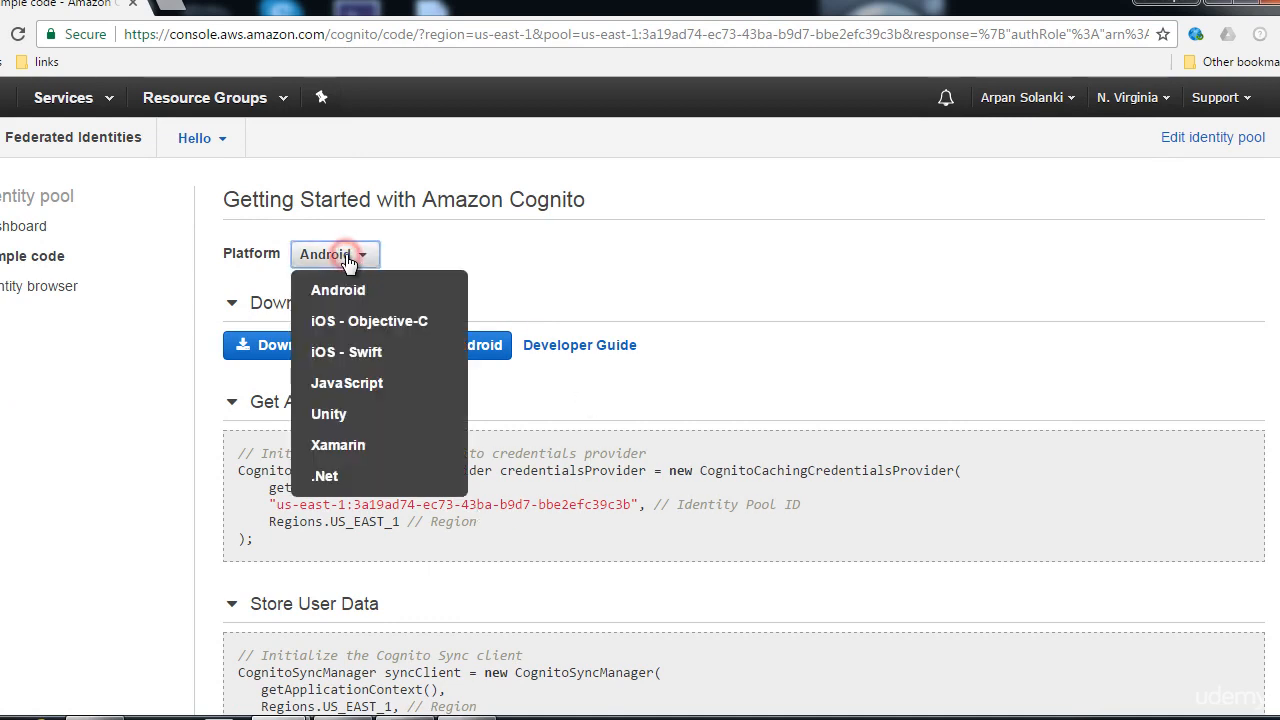
click(359, 377)
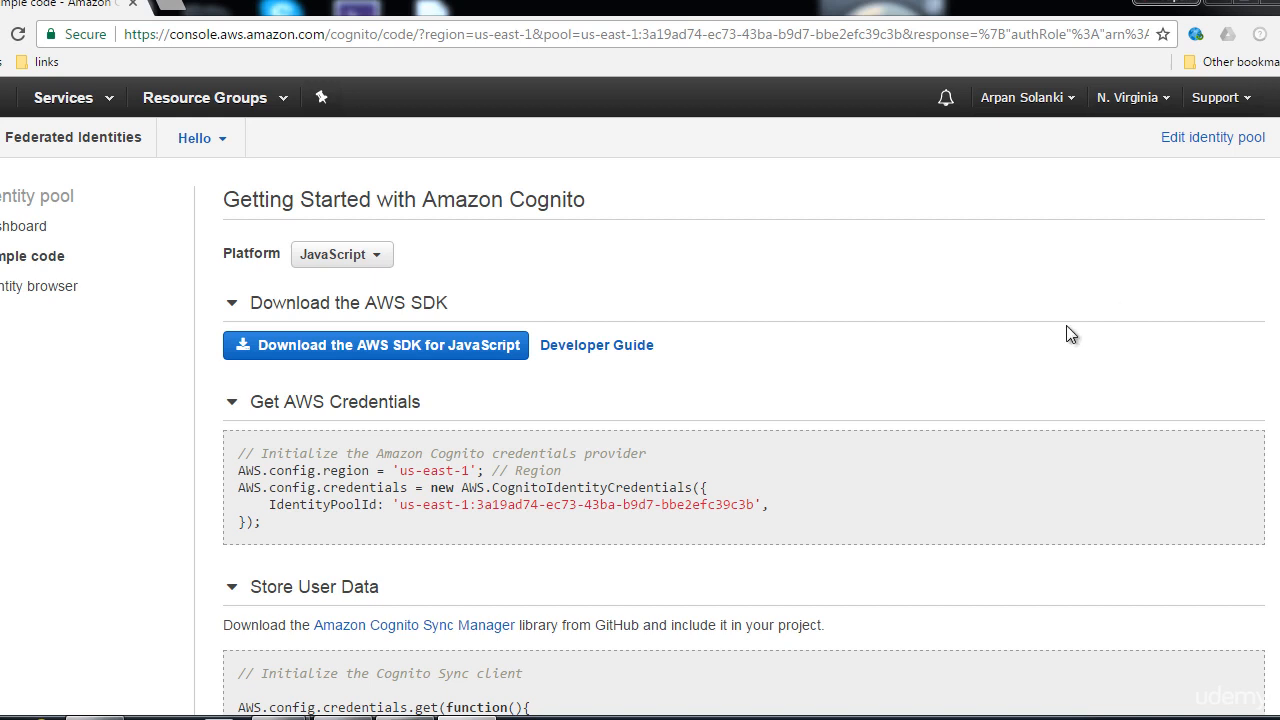
click(32, 290)
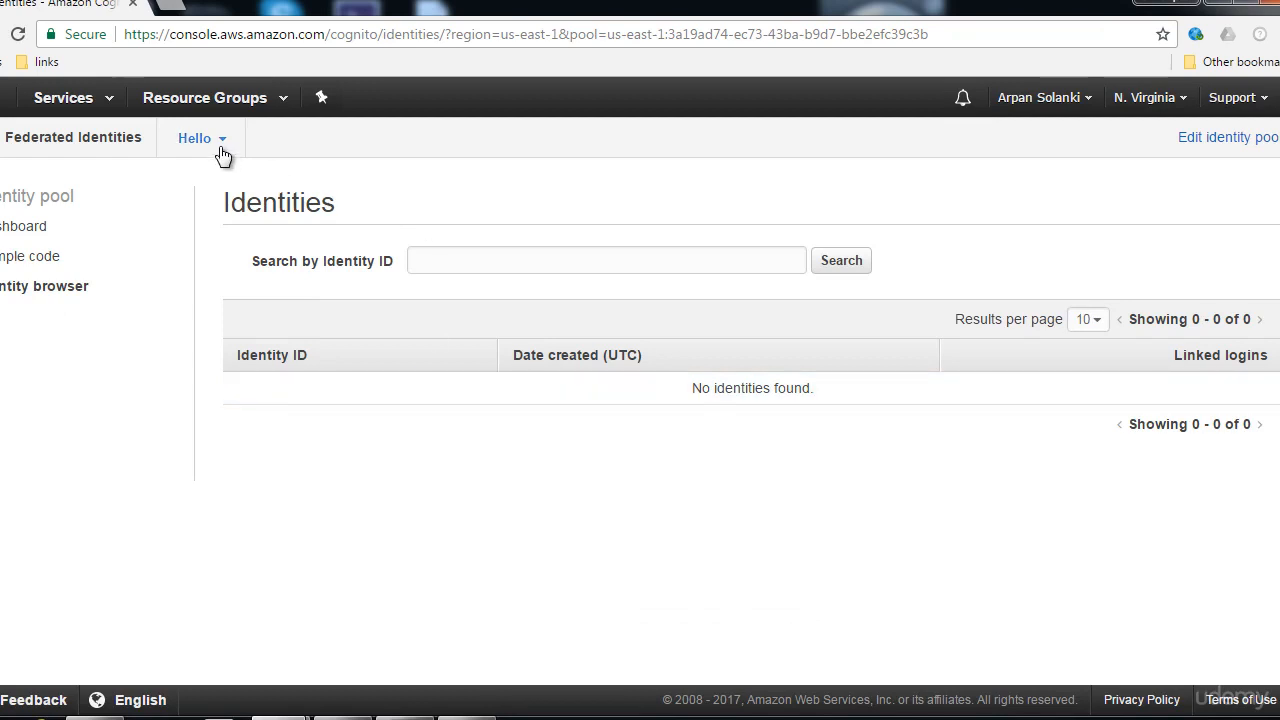
- In IAM, open the inline policy of the Cognito_HelloUnauth_Role role for editing
click(2, 98)
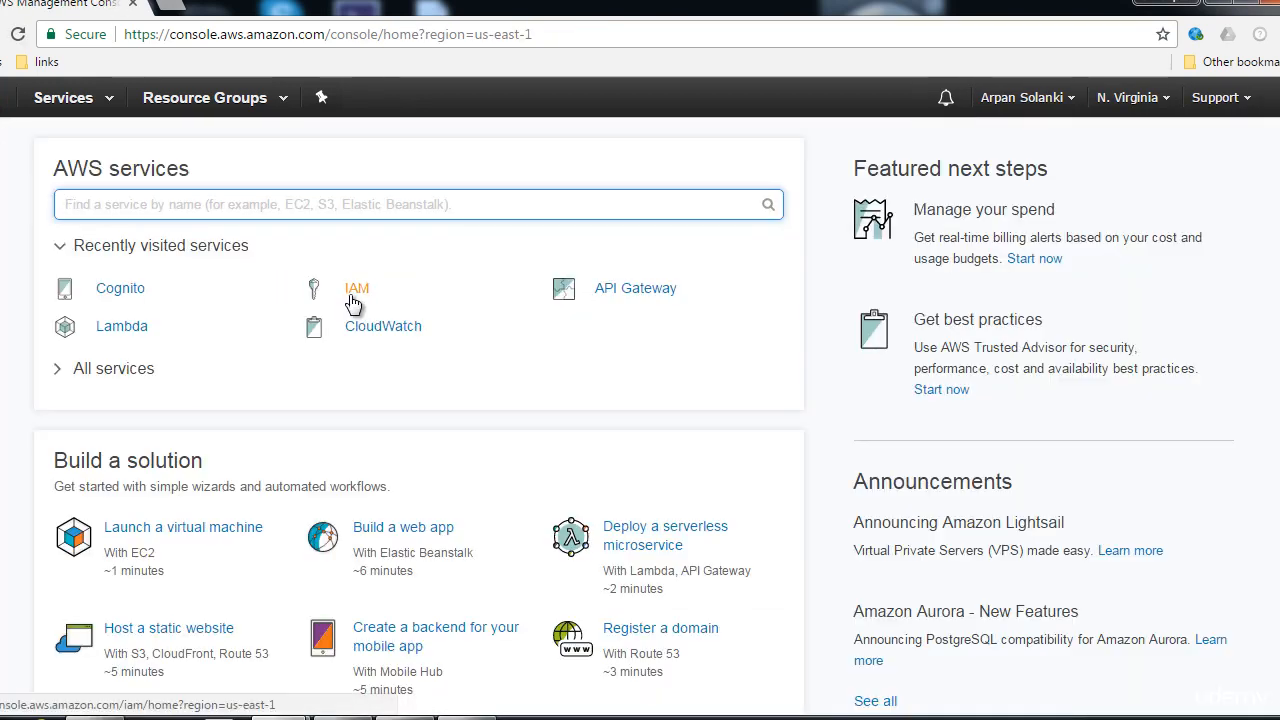
click(352, 290)
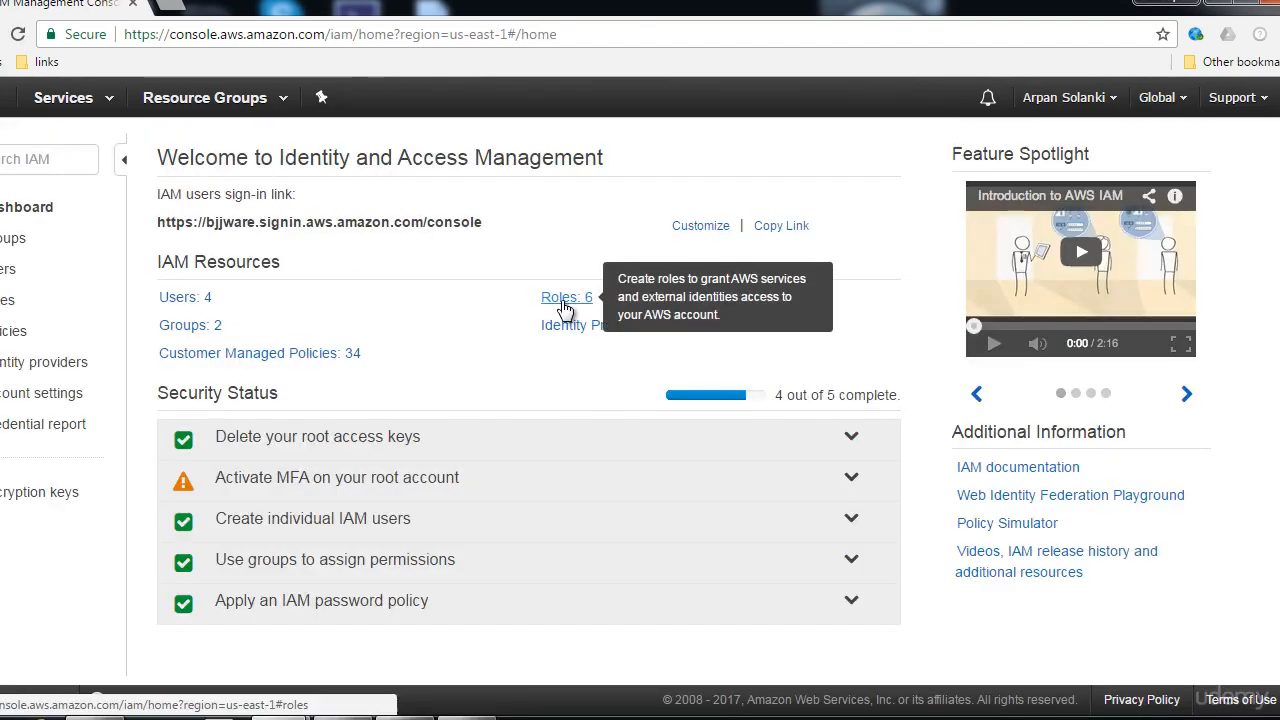
click(562, 297)
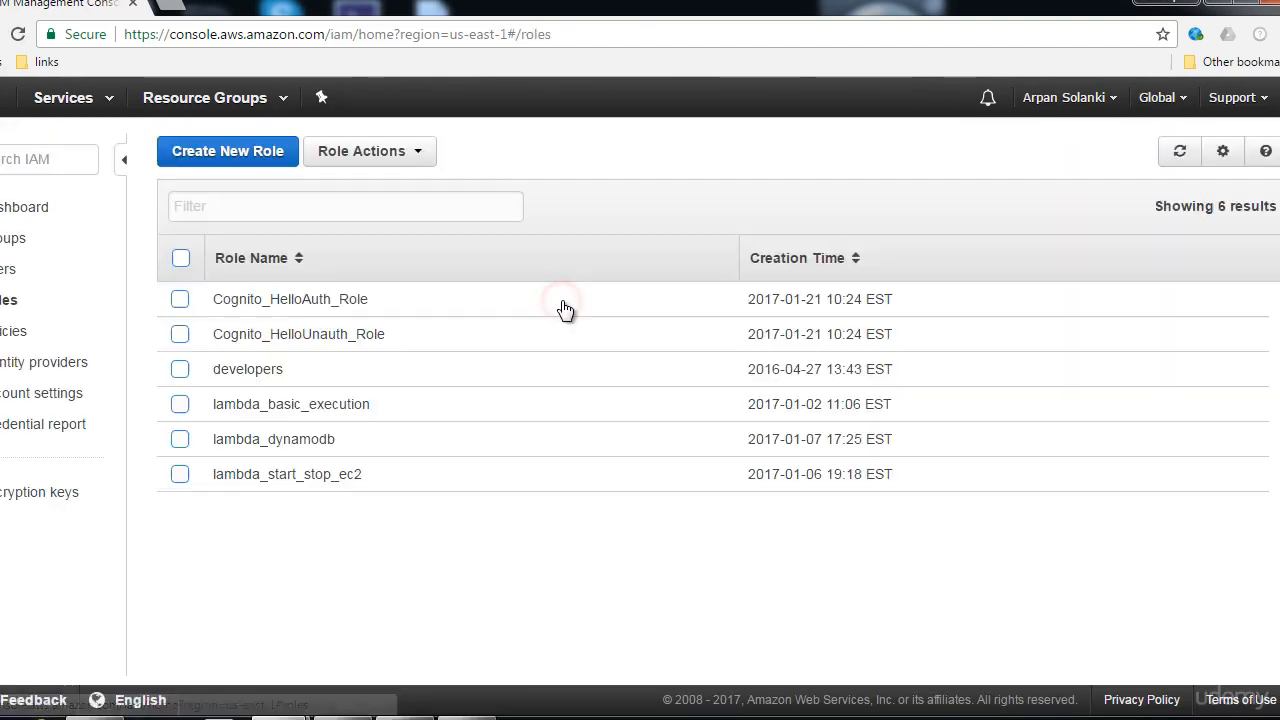
click(314, 340)
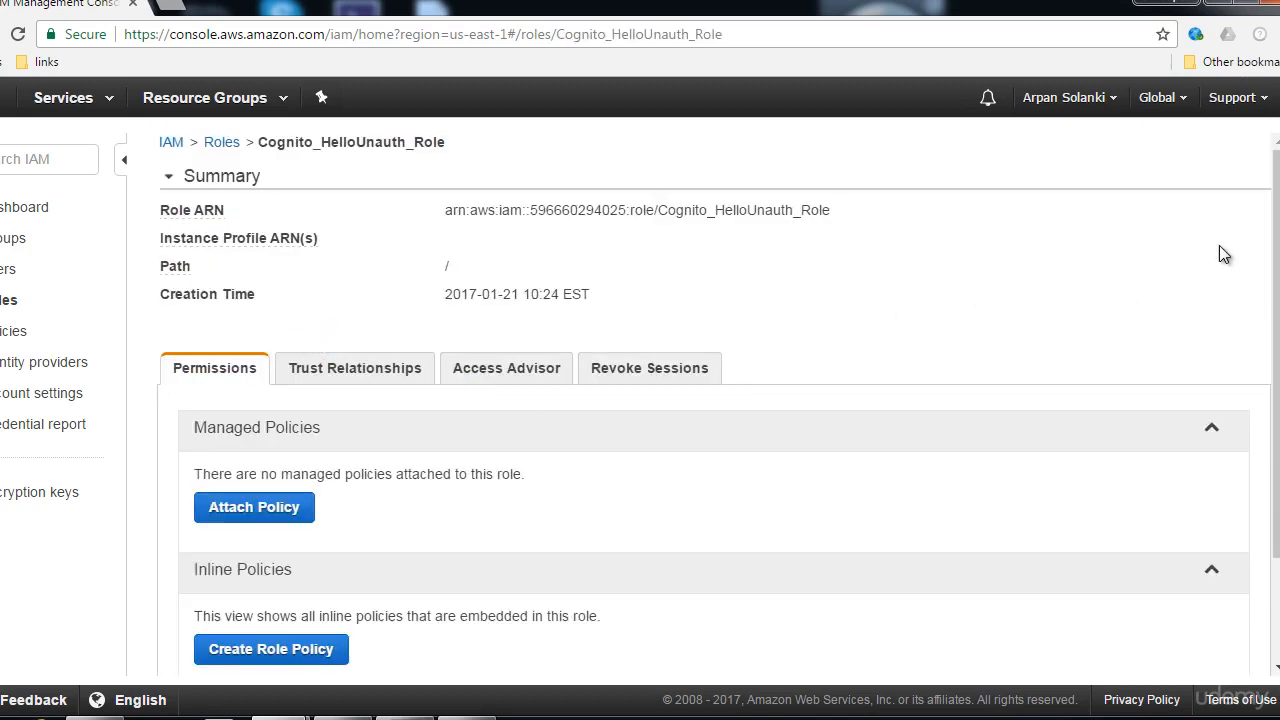
scroll(1274, 233, down, 3)
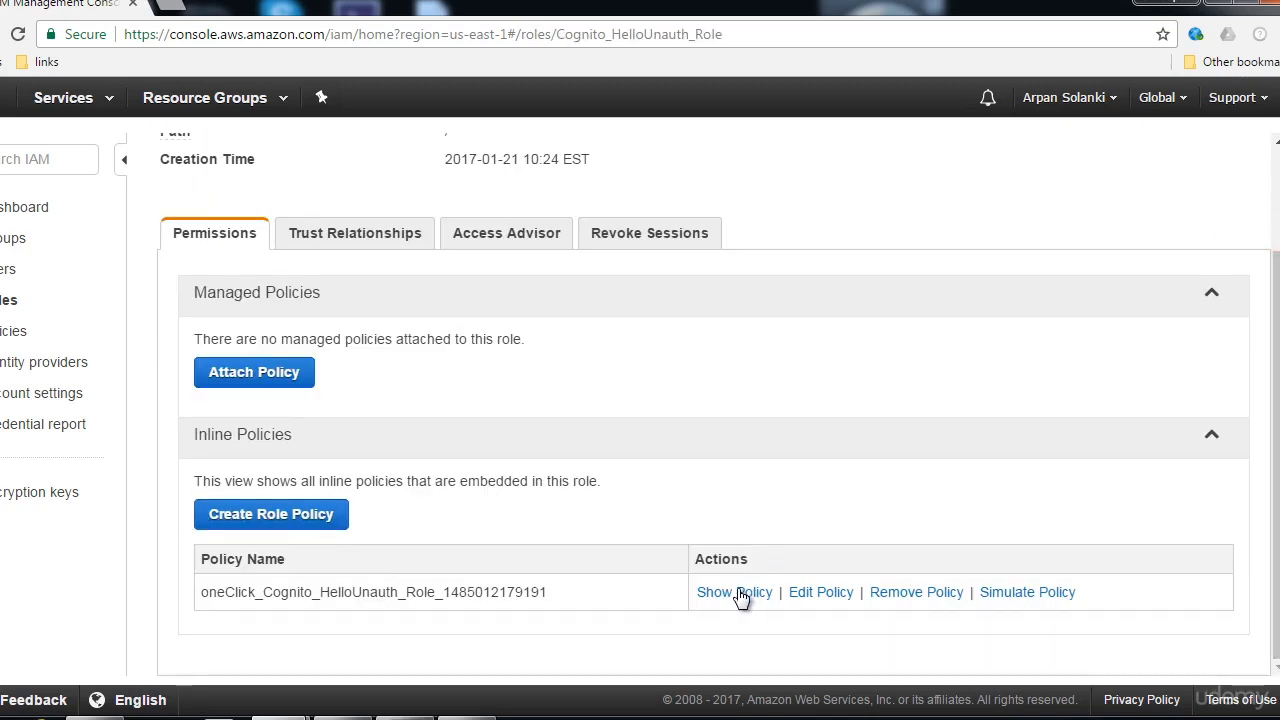
click(817, 594)
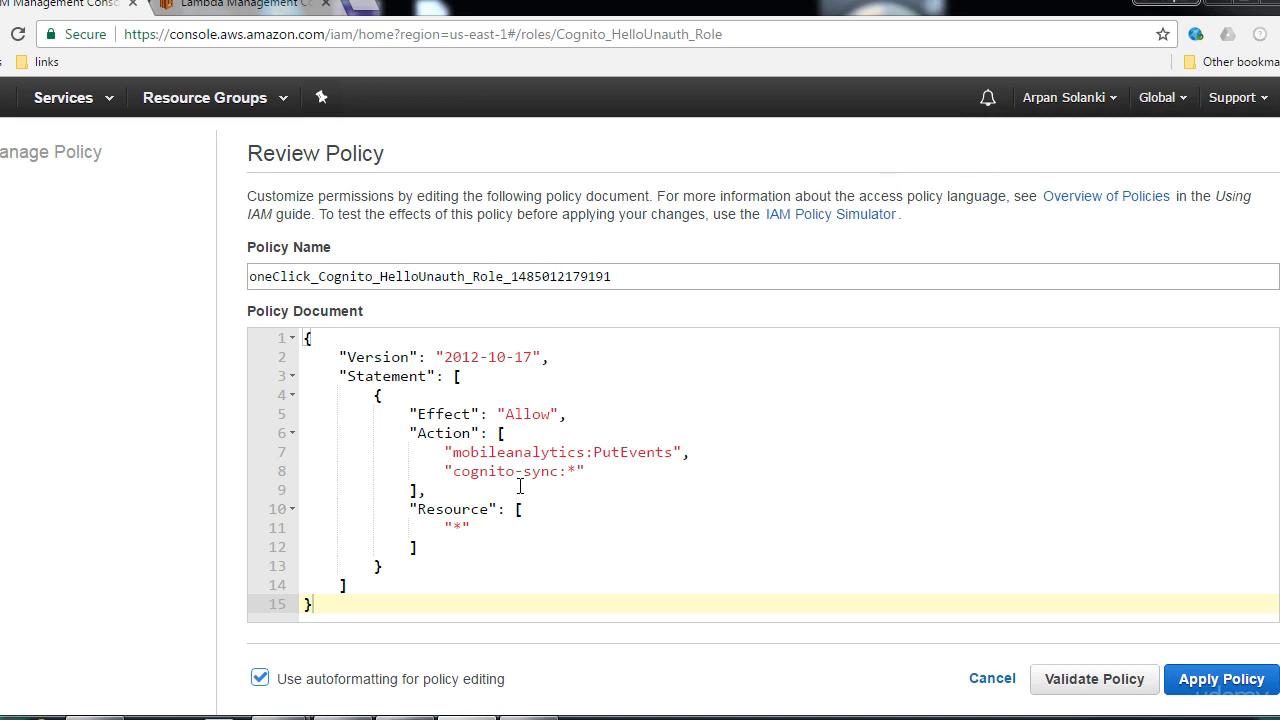
- Add a second policy statement allowing lambda:InvokeFunction on the placeholder resource arn:aws:lambda:<REGION>:<ACCOUNT>:function:HelloWorld
click(520, 488)
click(390, 567)
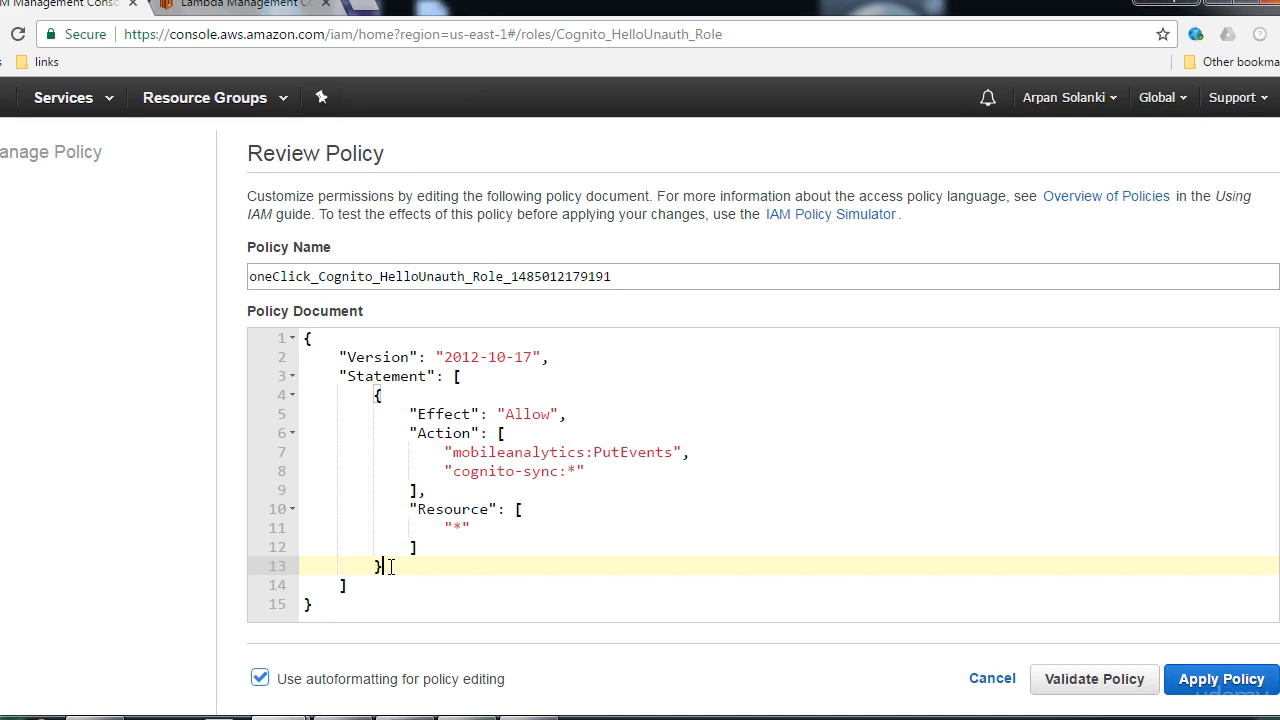
text(,)
text({ "Effect": "Allow", "Action": [ "lambda:InvokeFunction" ], "Resource": [ "arn:aws:lambda:<REGION>:<ACCOUNT>:function:HelloWorld" ] })
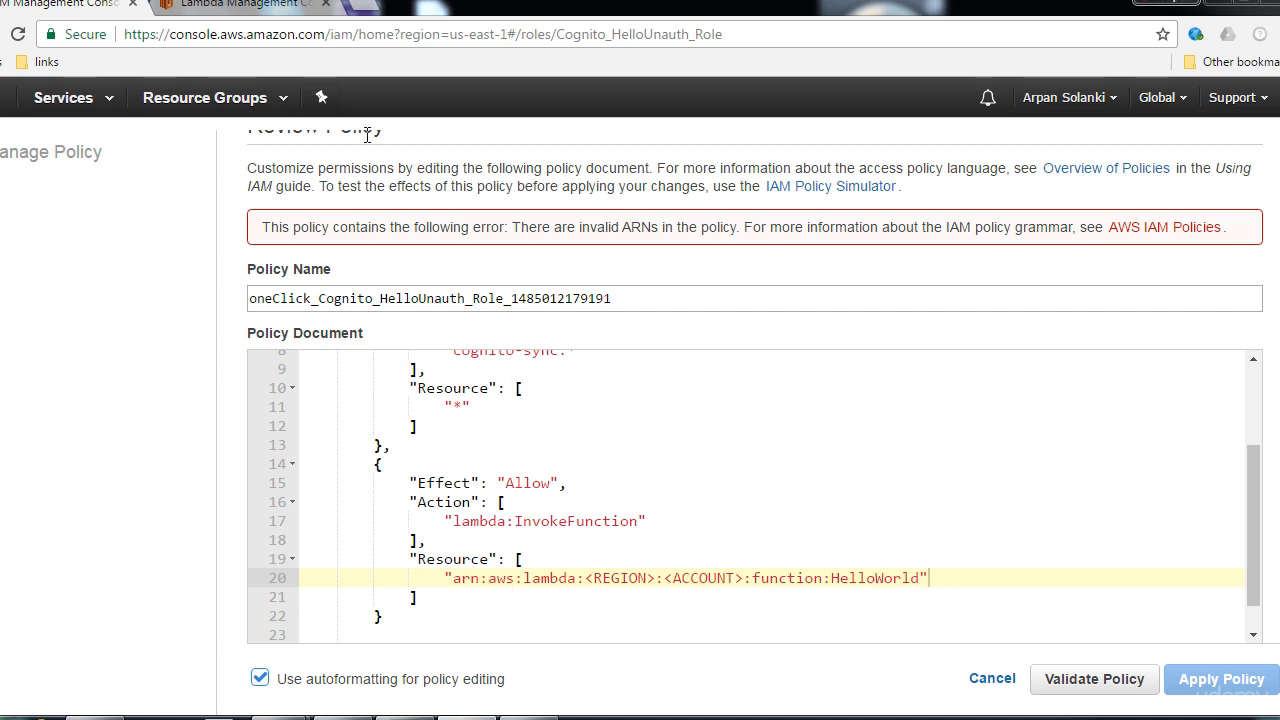
- Open the HelloWorld function in the Lambda console and copy its full ARN
click(238, 5)
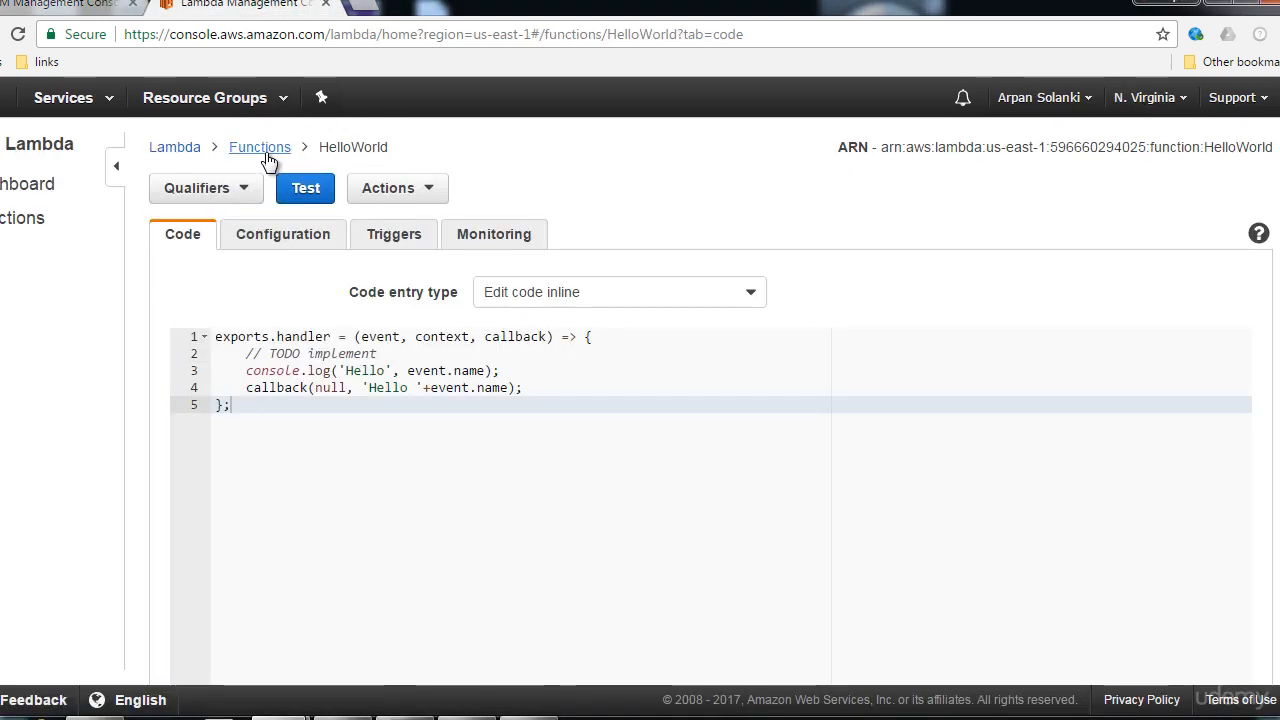
click(186, 149)
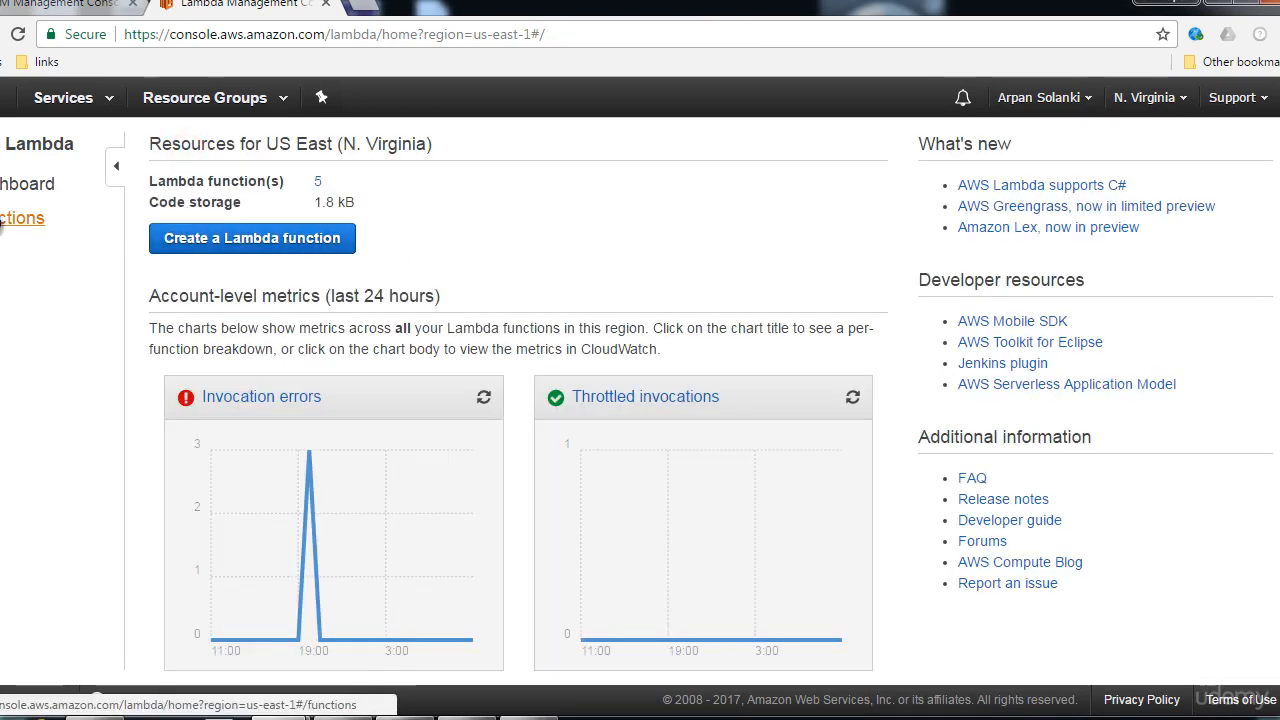
click(4, 220)
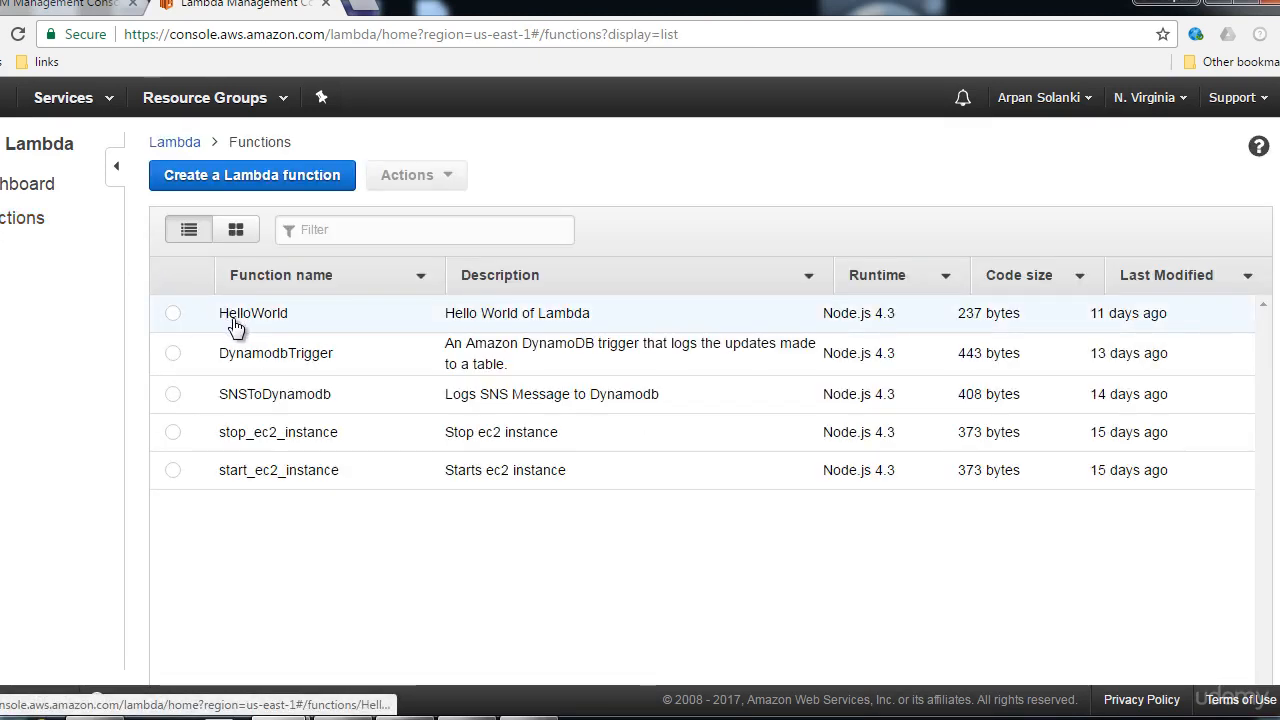
click(231, 318)
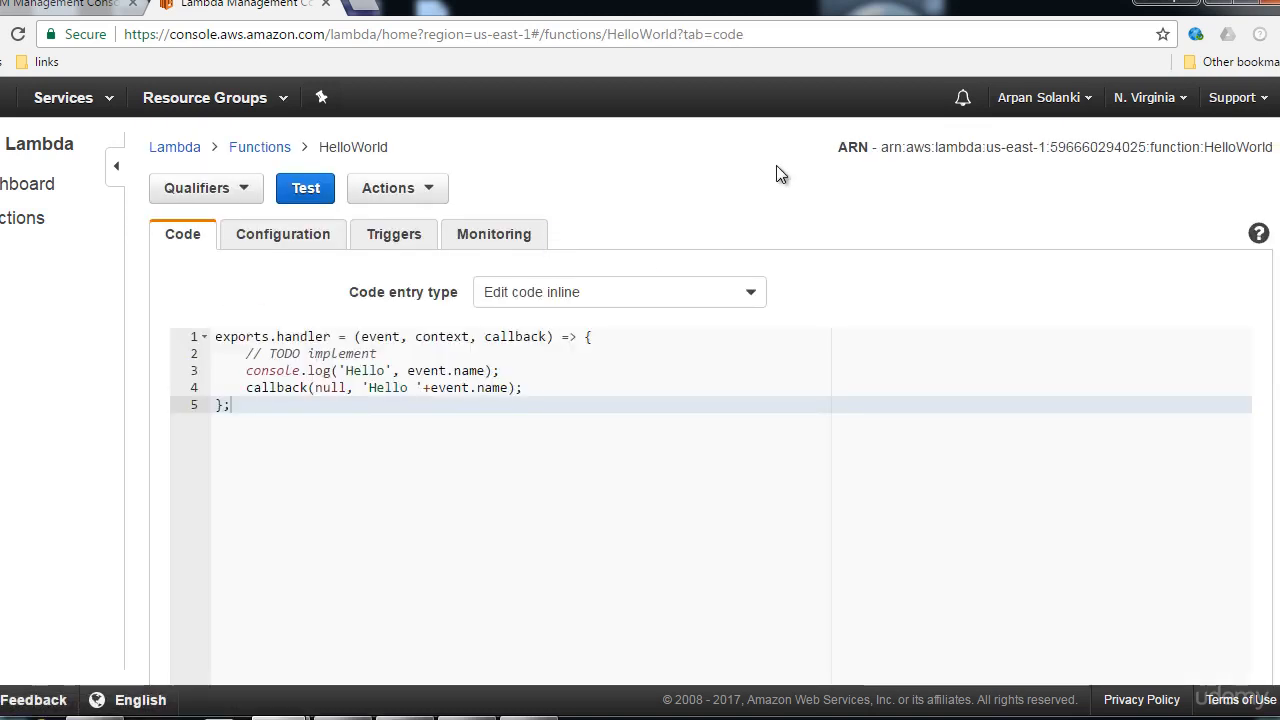
drag(1274, 150, 879, 150)
key(ctrl+c)
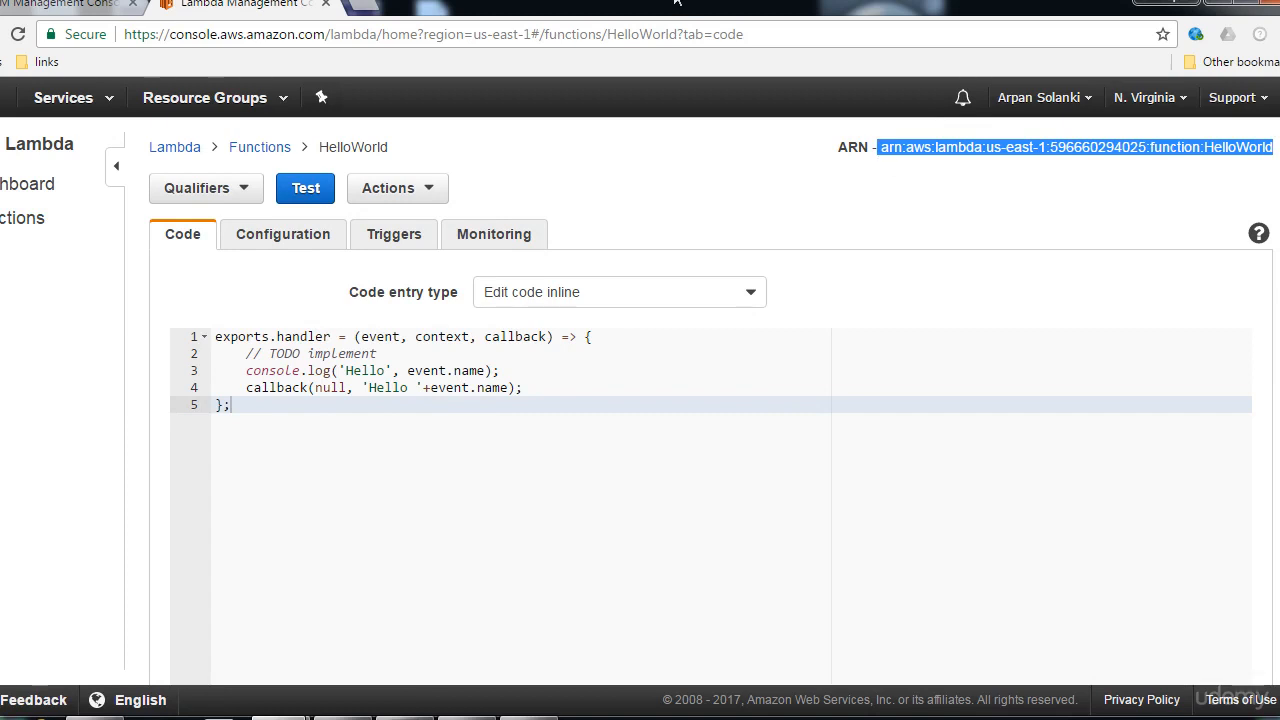
- Replace the placeholder resource in the role policy with the copied HelloWorld ARN, without a leading space
click(58, 8)
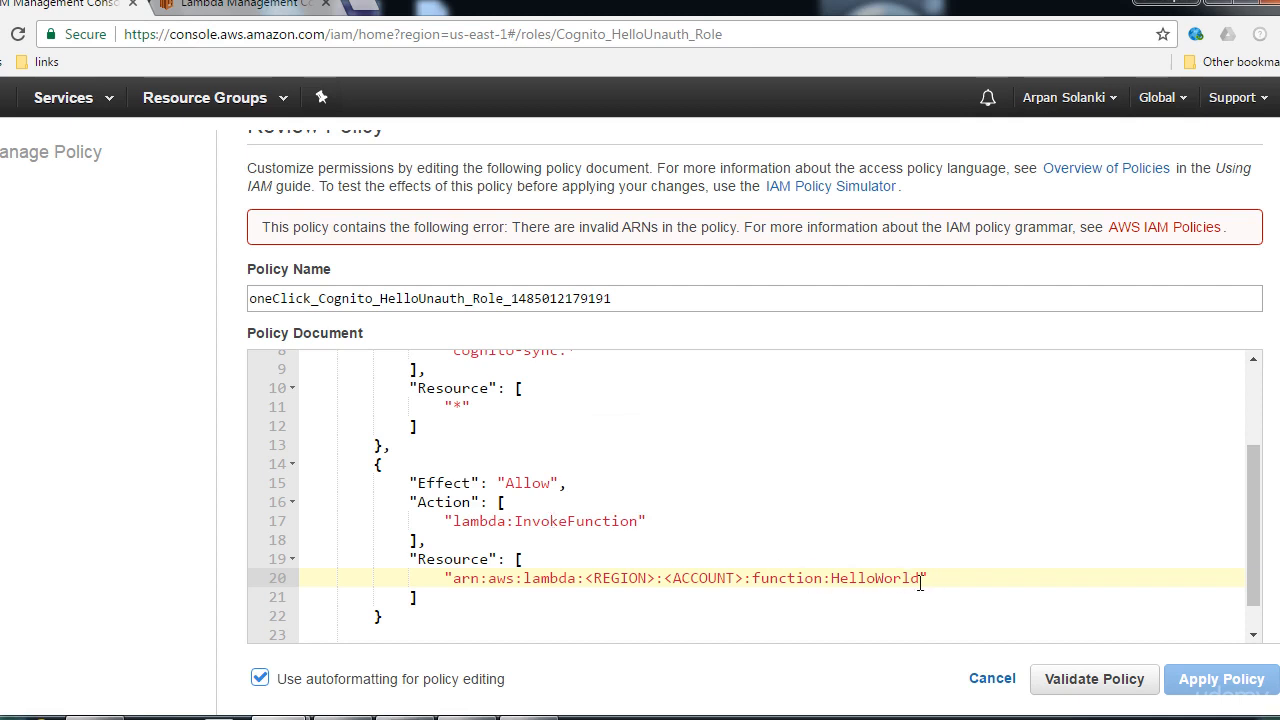
drag(920, 578, 455, 593)
key(ctrl+v)
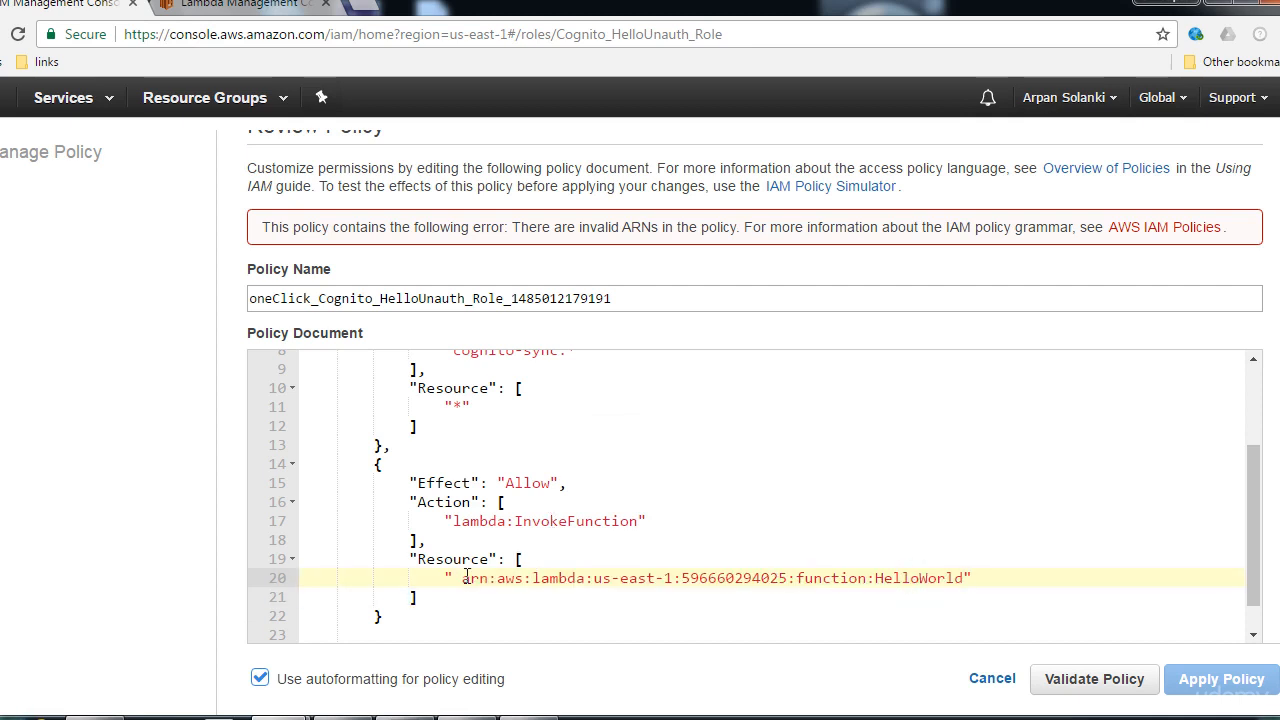
click(464, 580)
key(BackSpace)
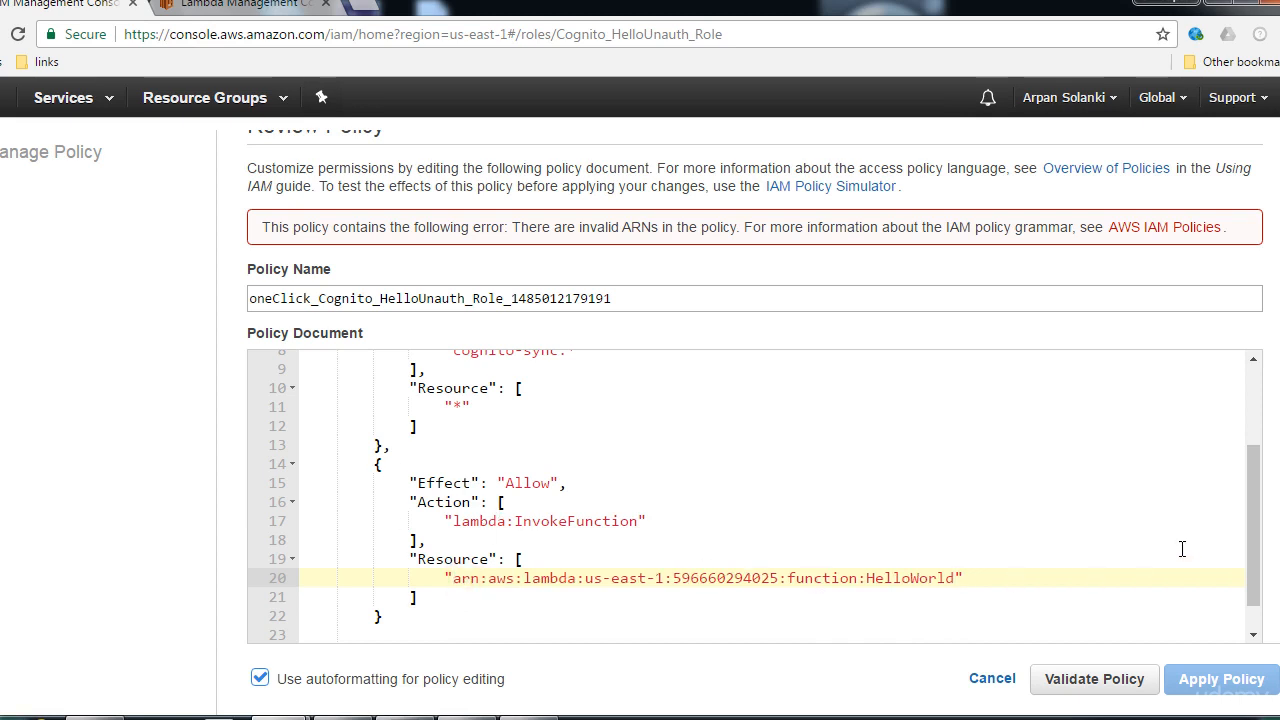
- Validate the edited policy document and apply it to the unauthenticated role
click(1253, 535)
mouse_move(1252, 534)
mouse_down()
mouse_move(1252, 478)
mouse_move(1256, 555)
mouse_up()
click(805, 580)
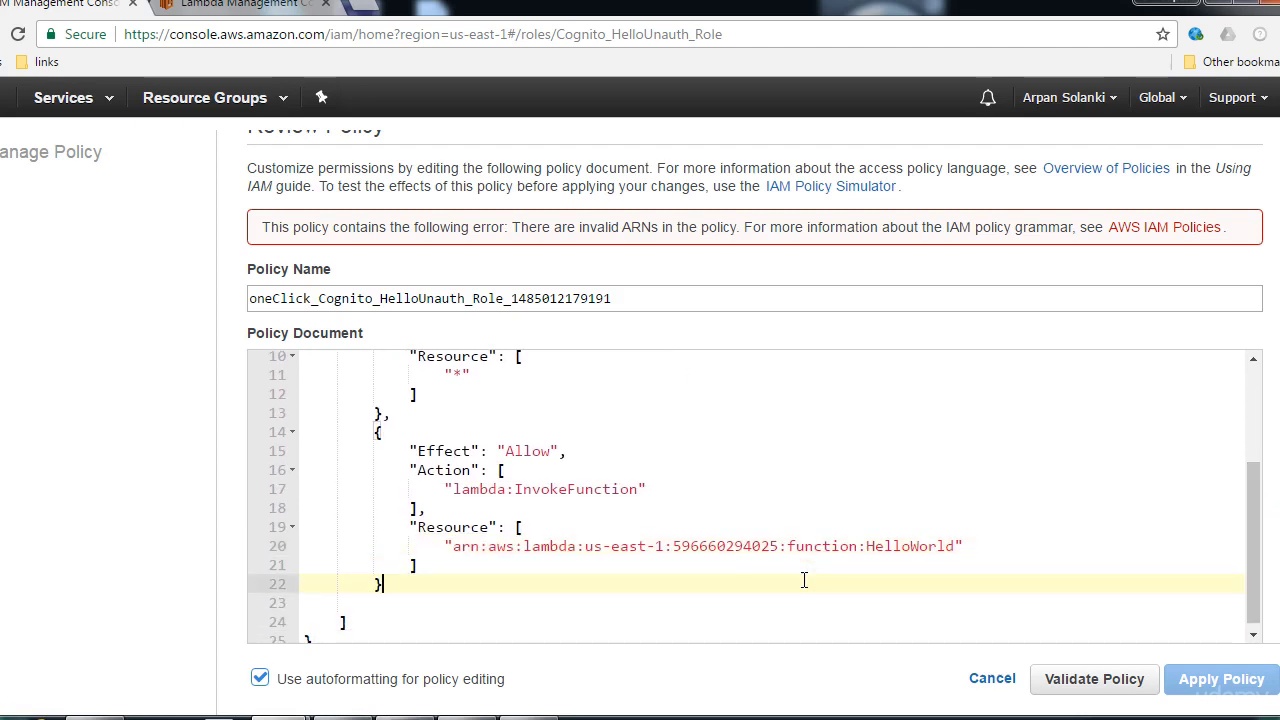
click(1080, 690)
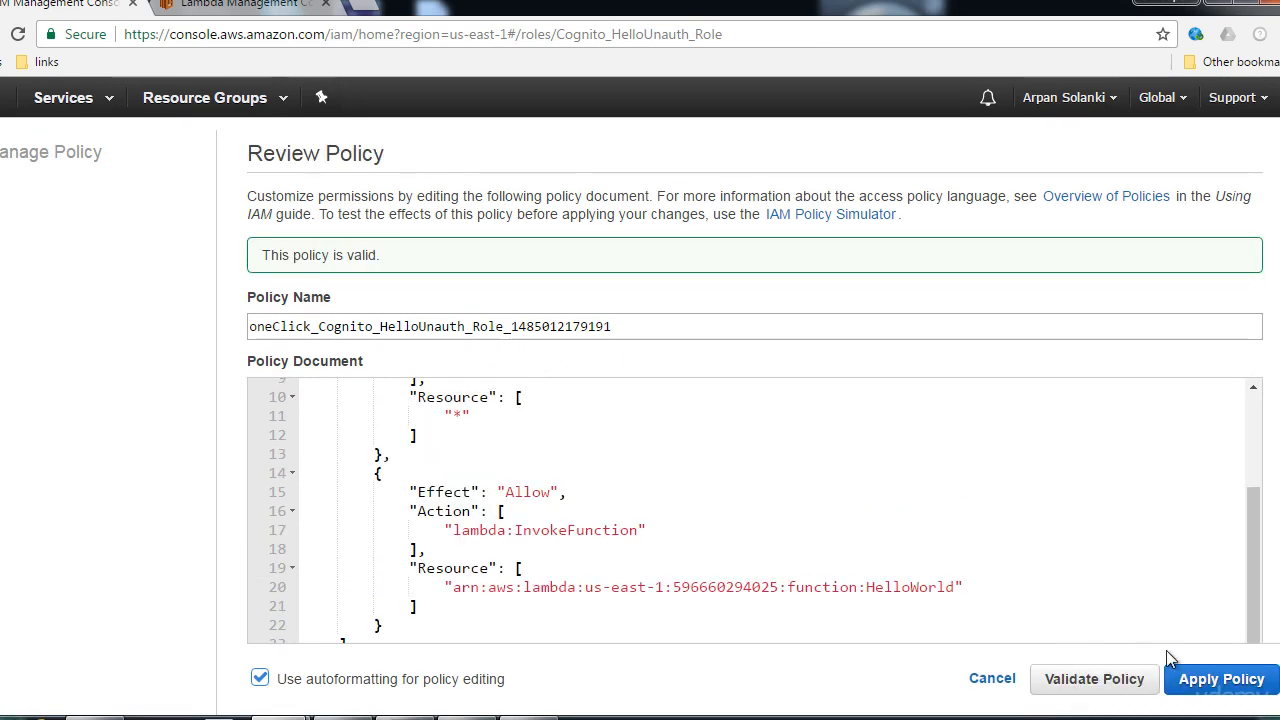
click(1192, 679)
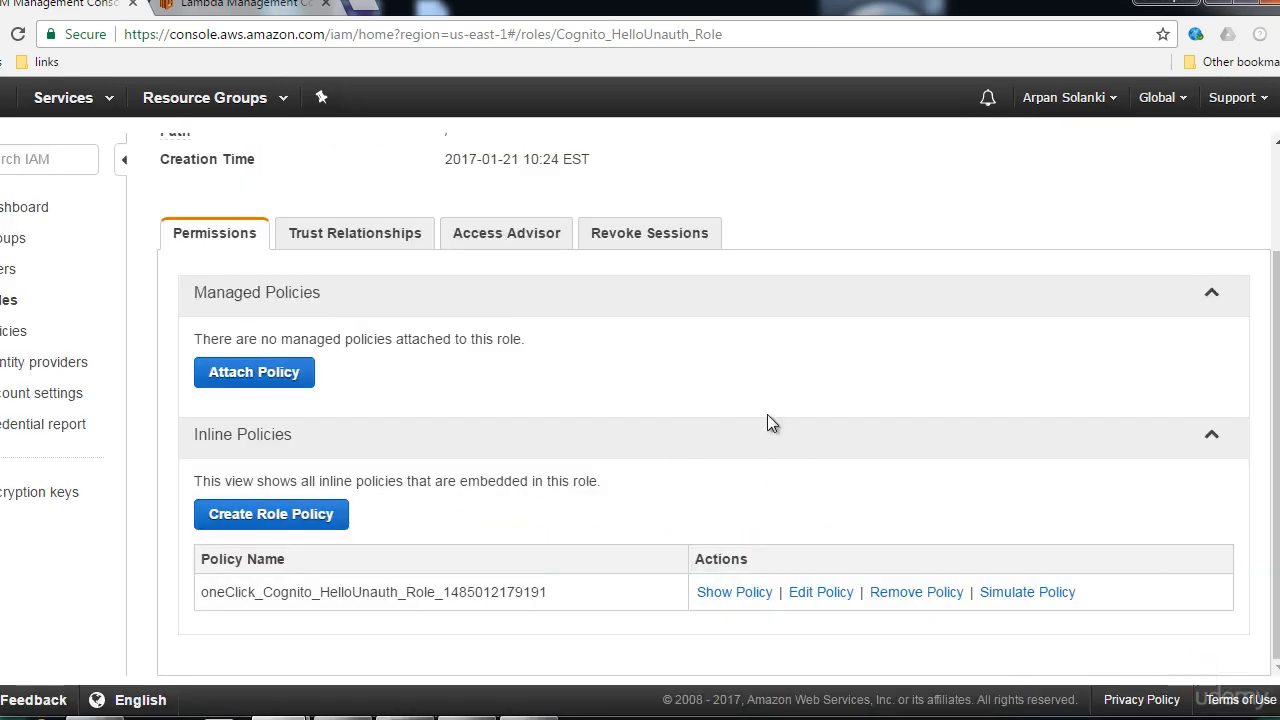
- Review the saved inline policy document of the unauthenticated role and return to the role summary
click(745, 598)
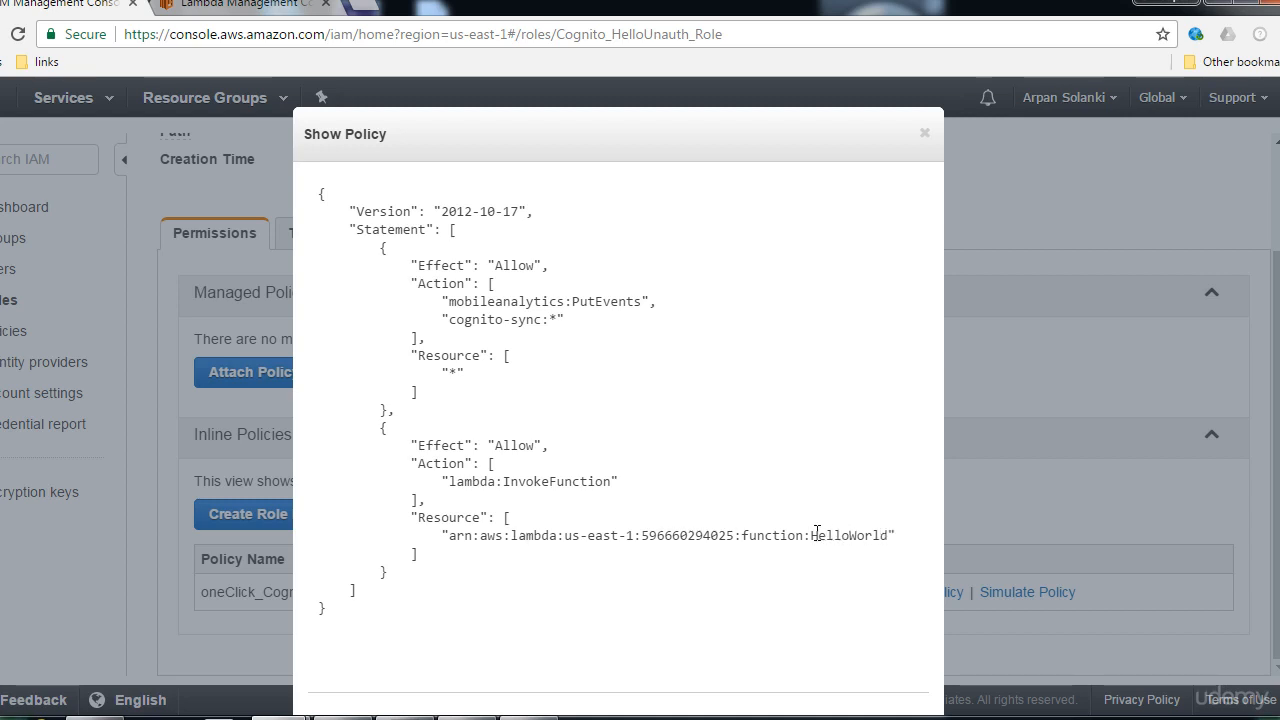
click(922, 139)
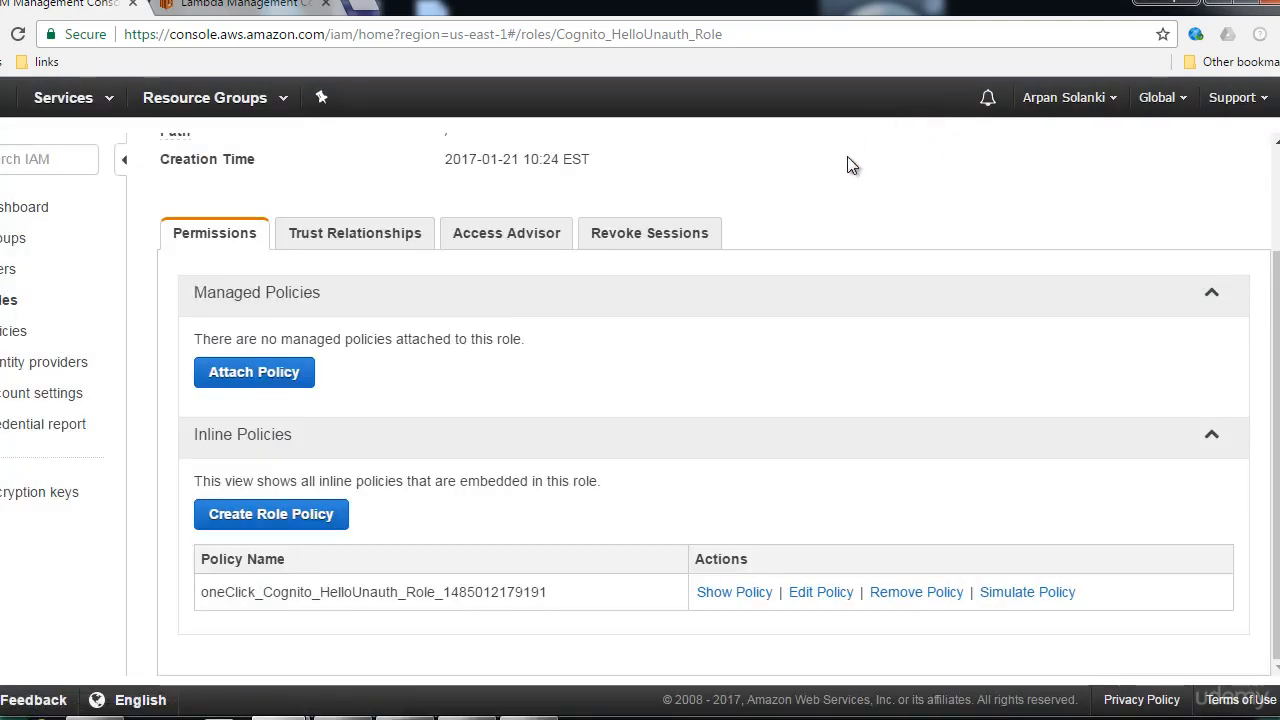
drag(1268, 286, 1214, 114)
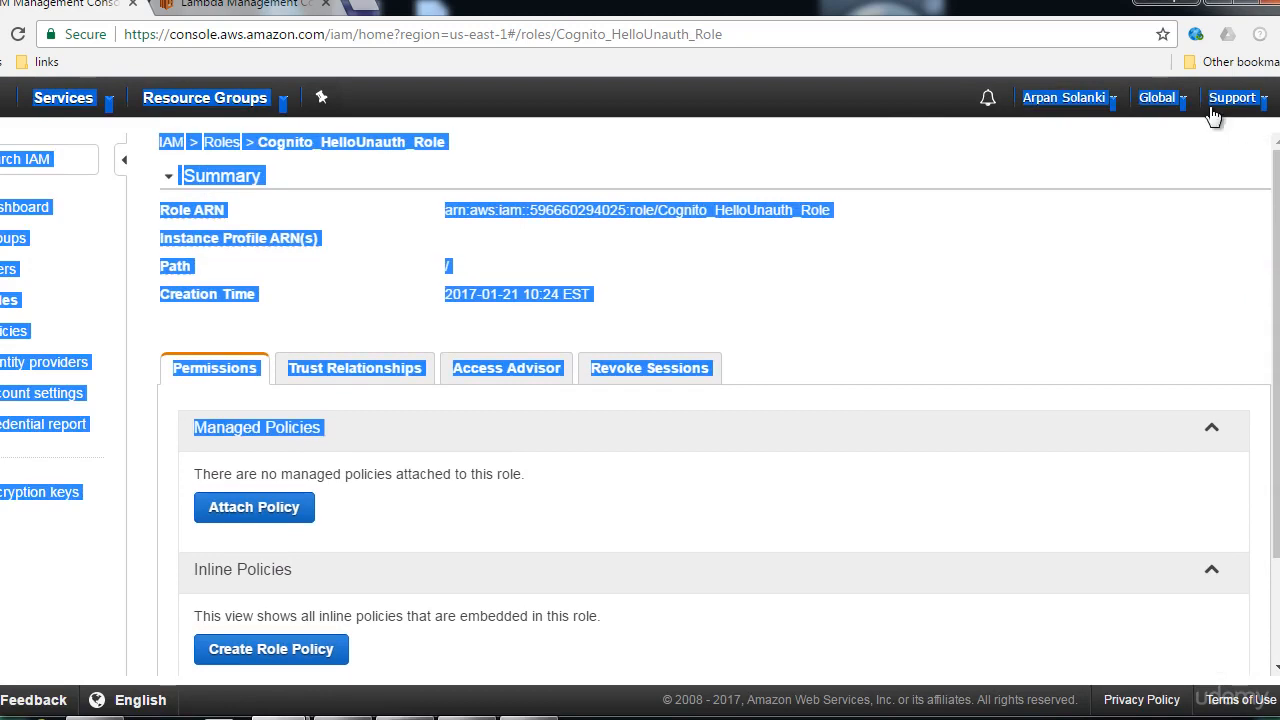
click(790, 146)
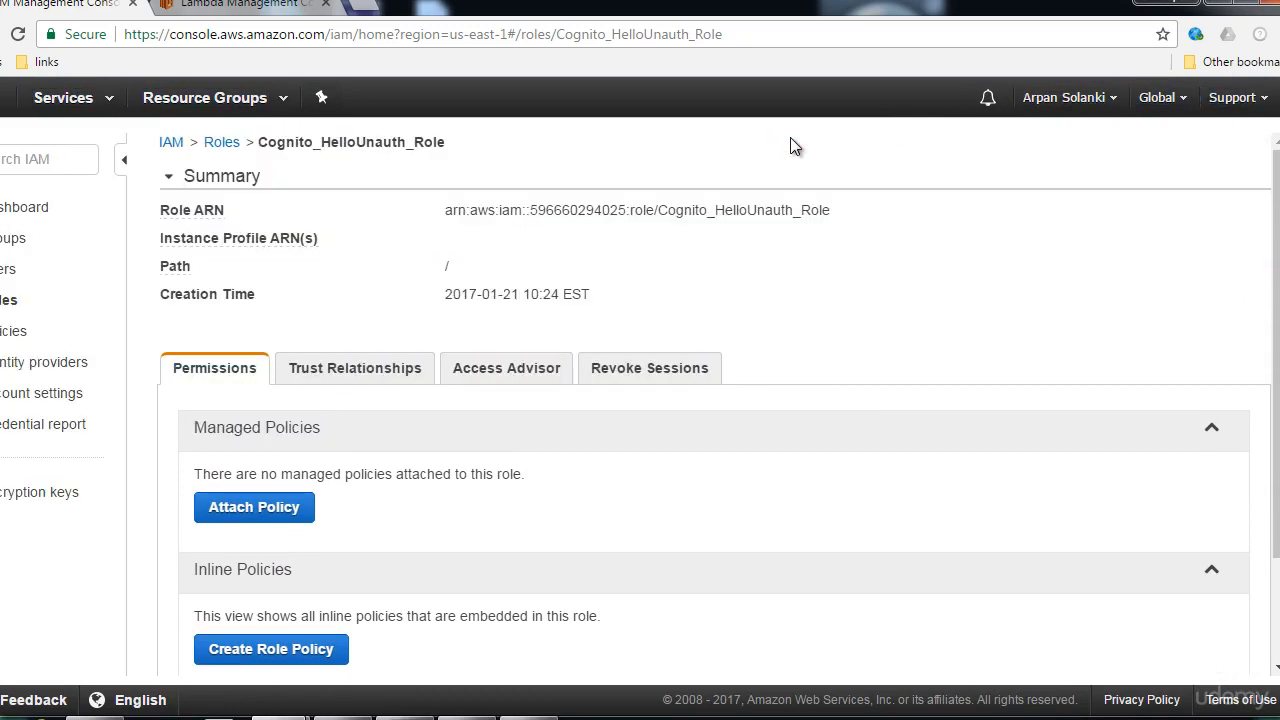